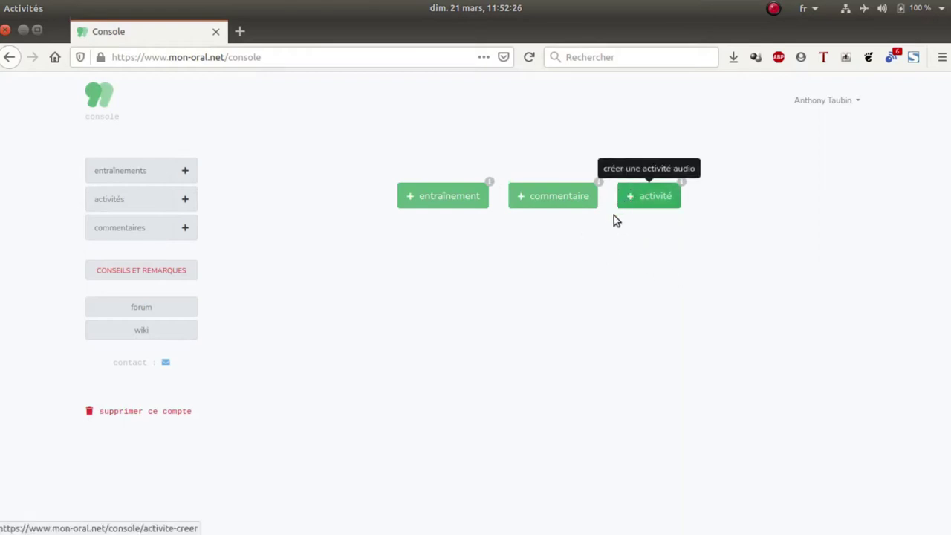
Create an audio activity titled "rapport" with the subtitle "épreuve E7" and the instructions "Durée...".
left_click(650, 200)
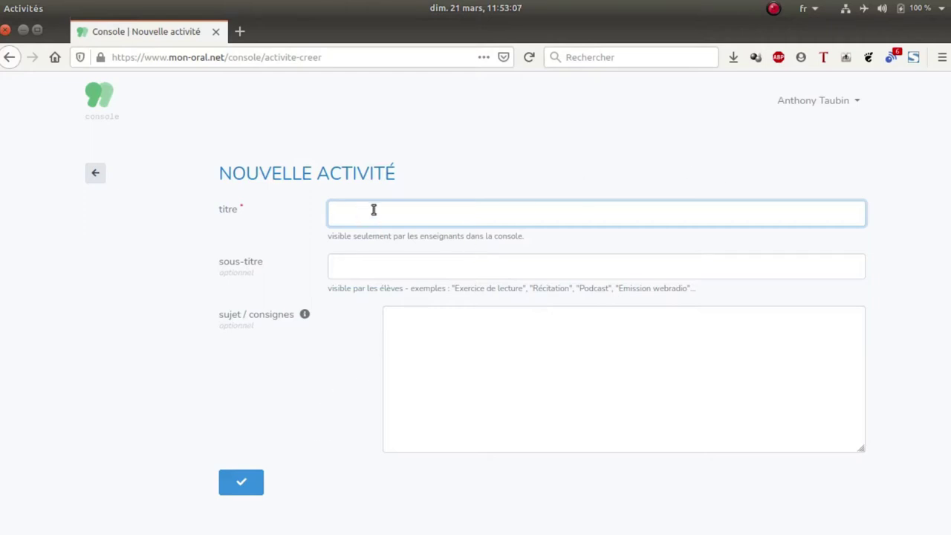
type("rapport")
left_click(370, 264)
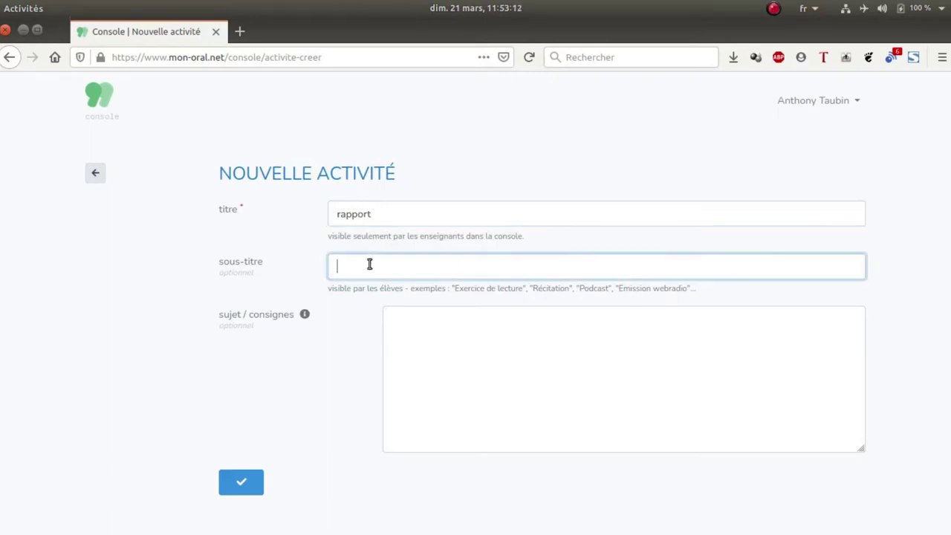
type("épru")
key("BackSpace")
type("euve E7")
left_click(438, 327)
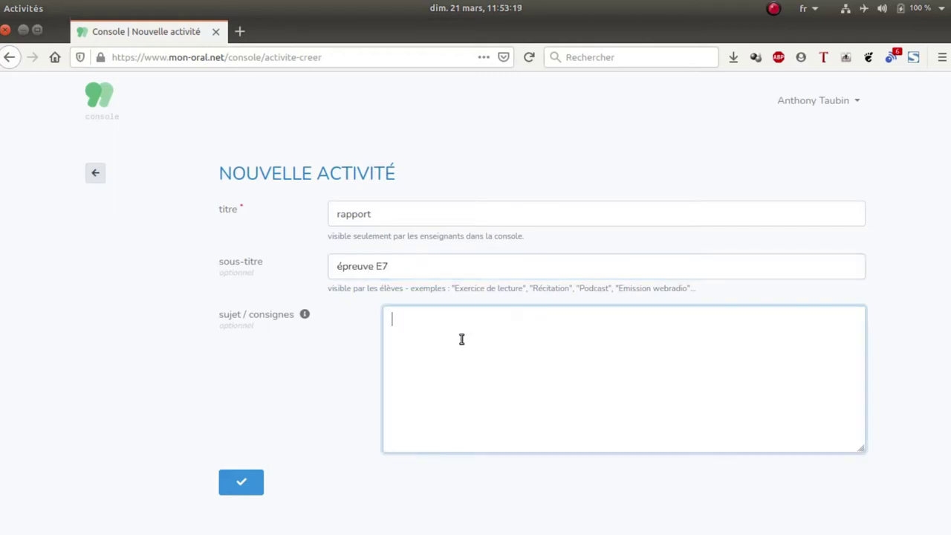
type("Durée...")
left_click(238, 483)
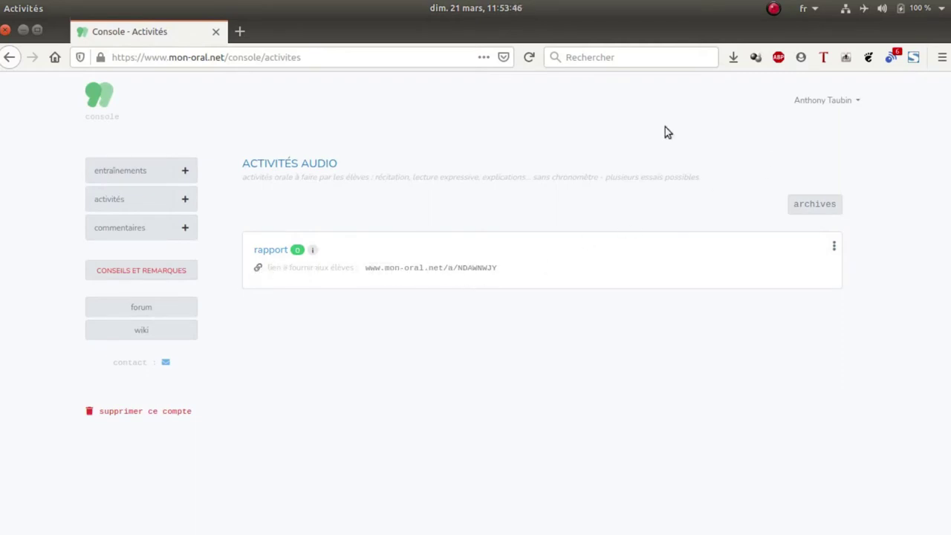
Copy the student link of the rapport activity and open it in a new browser tab.
right_click(456, 268)
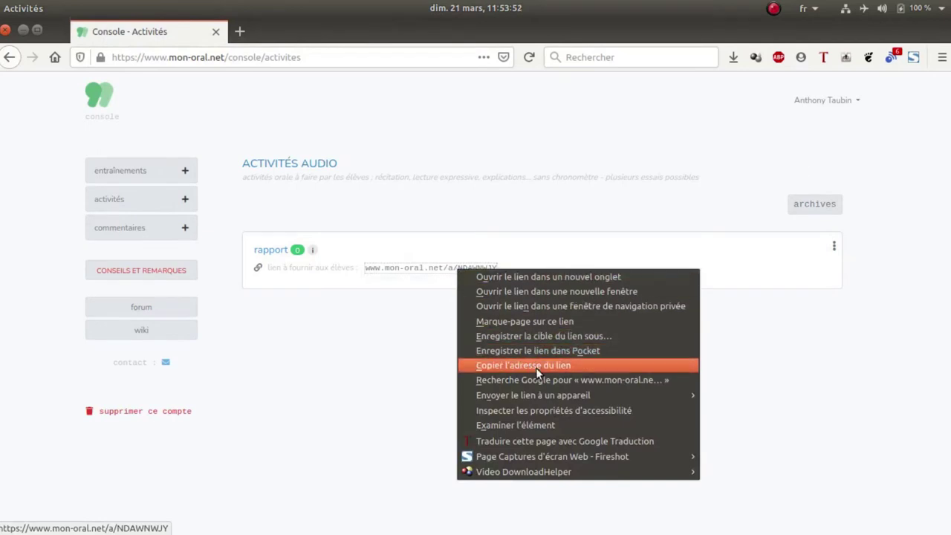
left_click(536, 367)
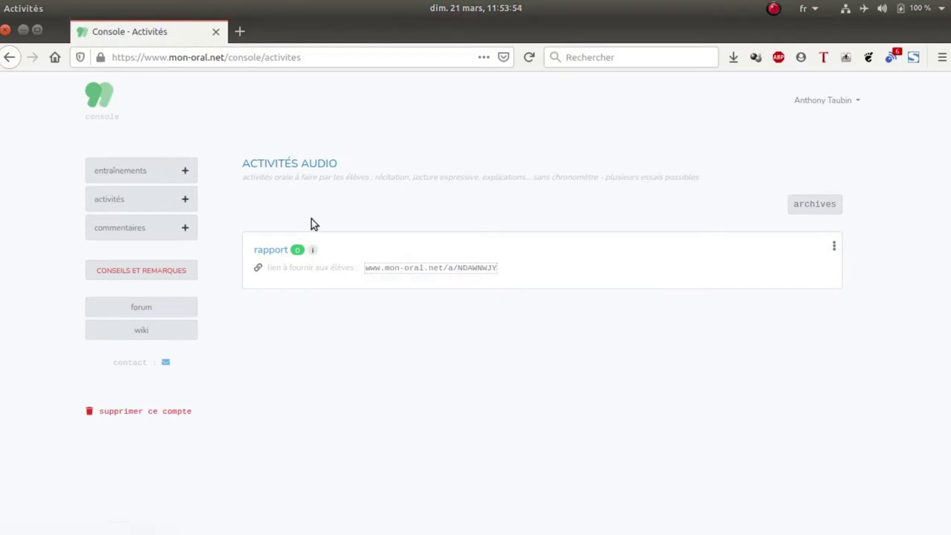
left_click(240, 33)
right_click(246, 58)
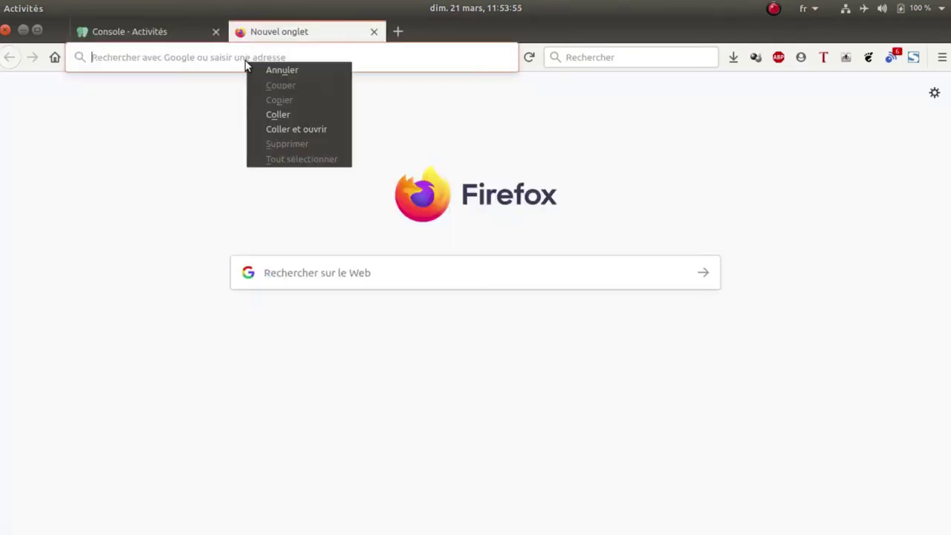
left_click(287, 122)
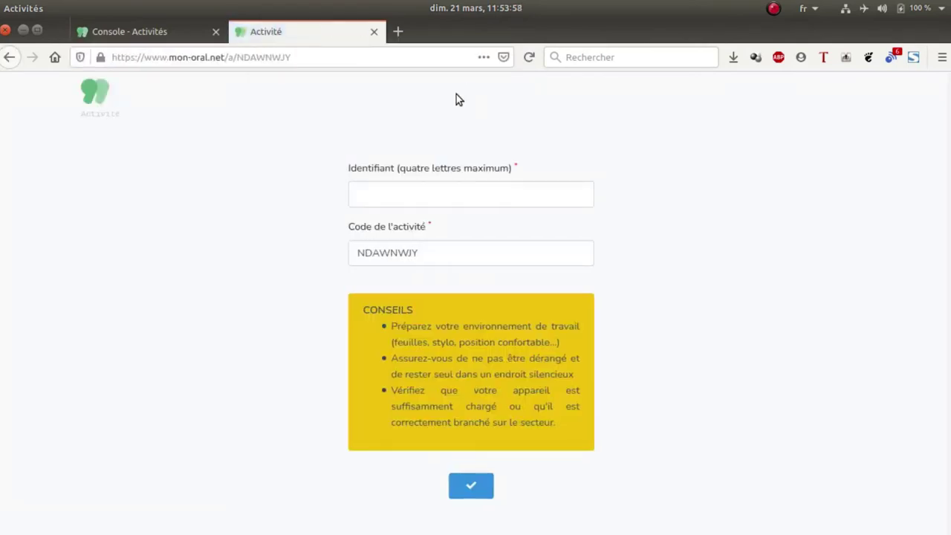
Fill in the student's four-letter identifier and enter the activity with the prefilled activity code.
left_click(414, 198)
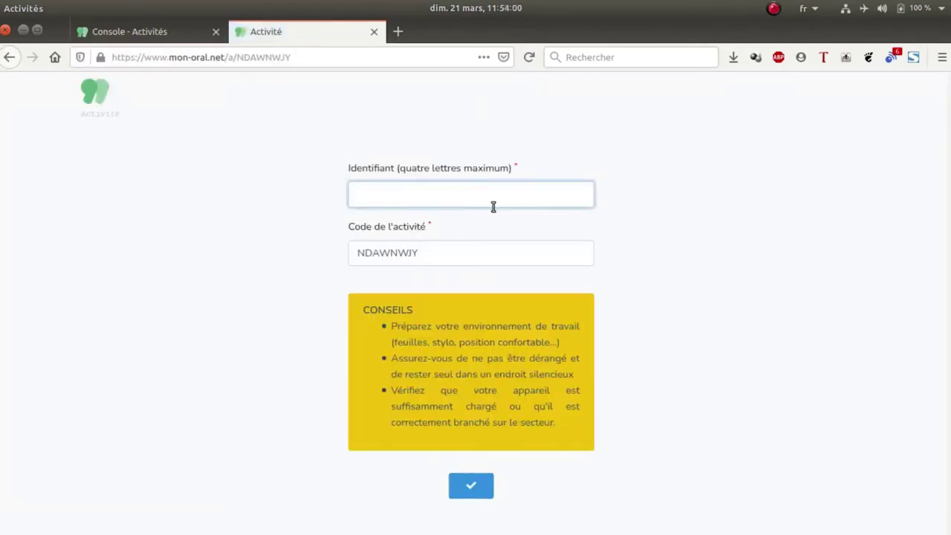
type("ANTH")
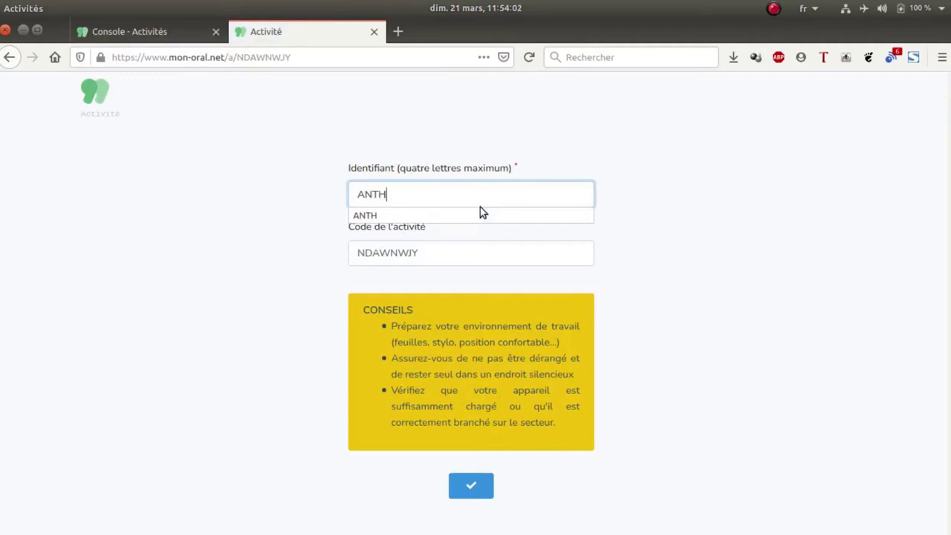
left_click(363, 215)
left_click(726, 210)
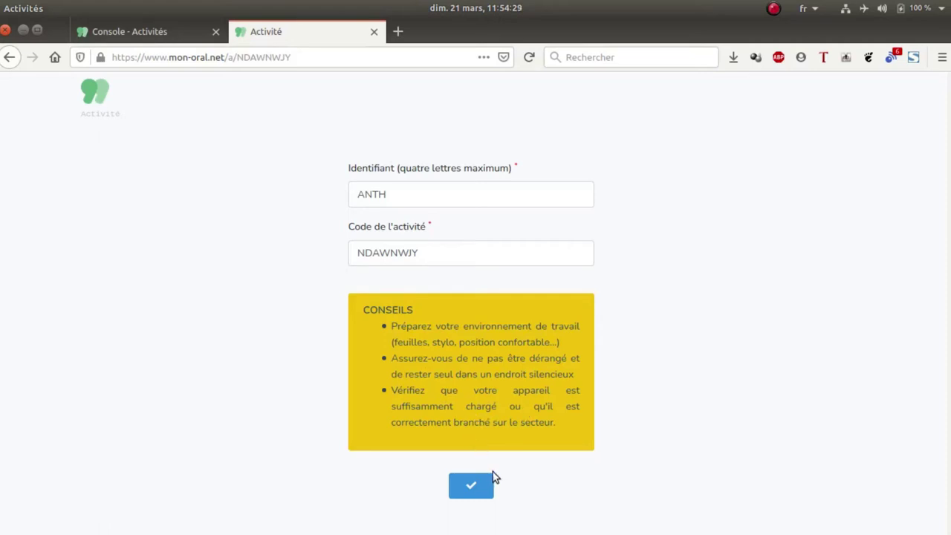
left_click(473, 486)
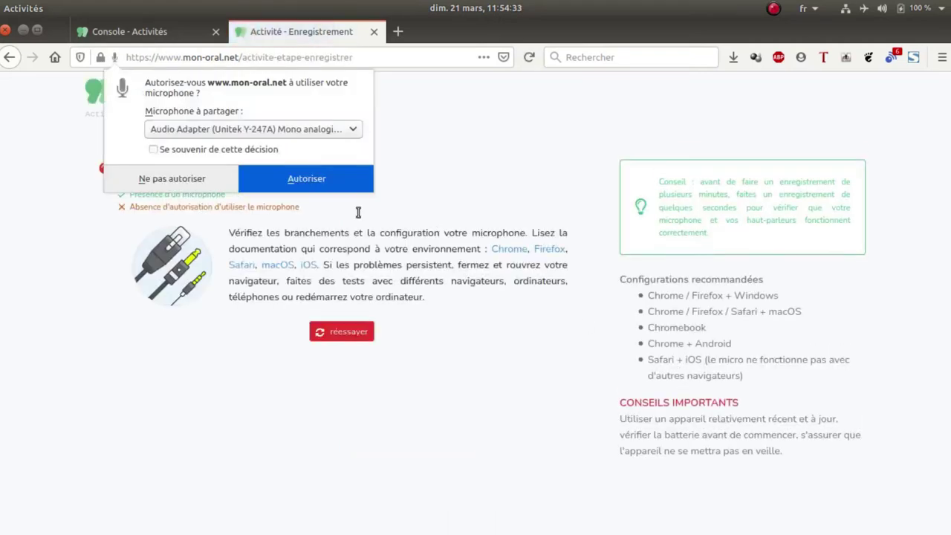
Allow microphone access and record a student audio answer of about 8 seconds for épreuve E7.
left_click(318, 185)
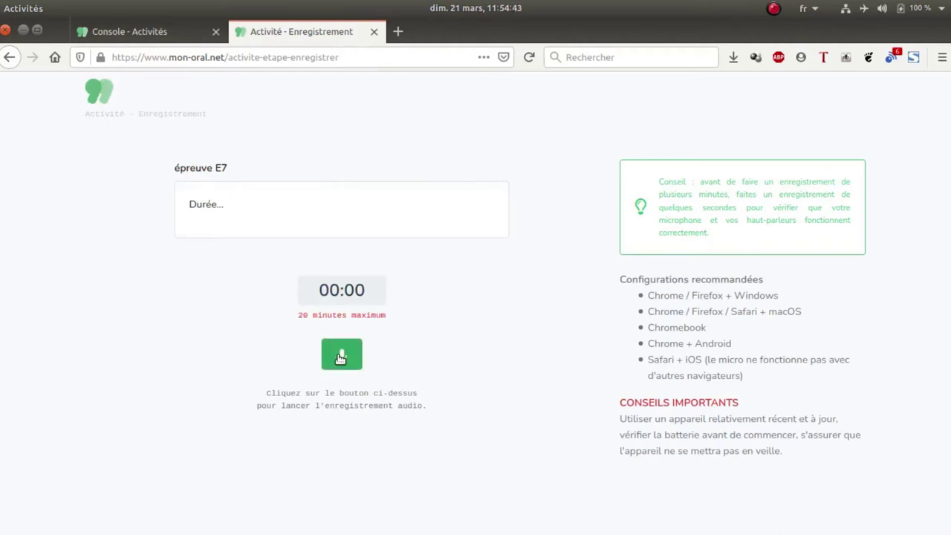
left_click_drag(297, 317, 411, 336)
left_click(410, 330)
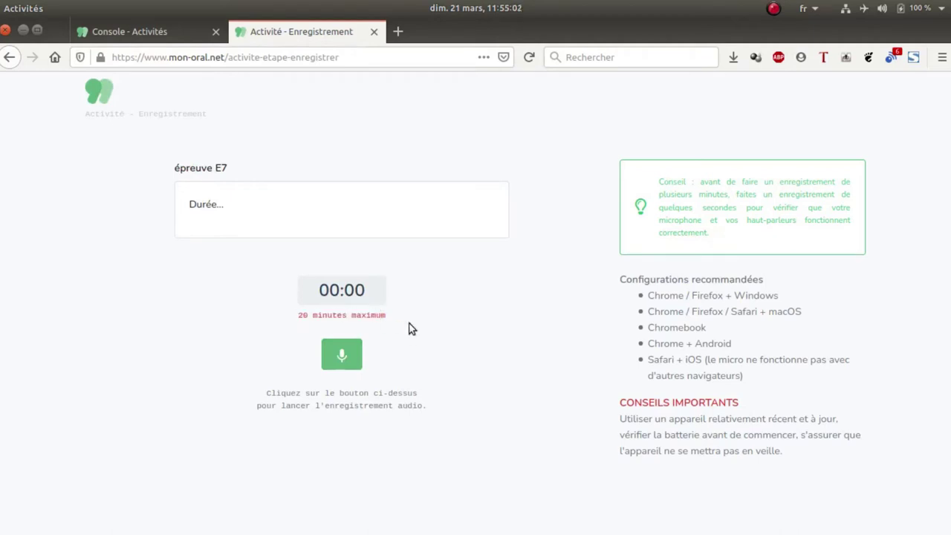
left_click(341, 354)
left_click(313, 179)
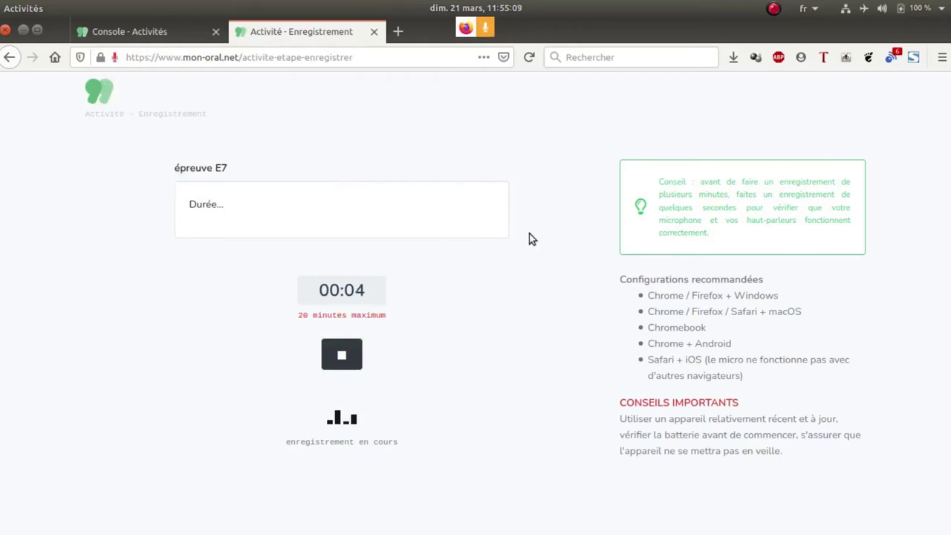
left_click(342, 356)
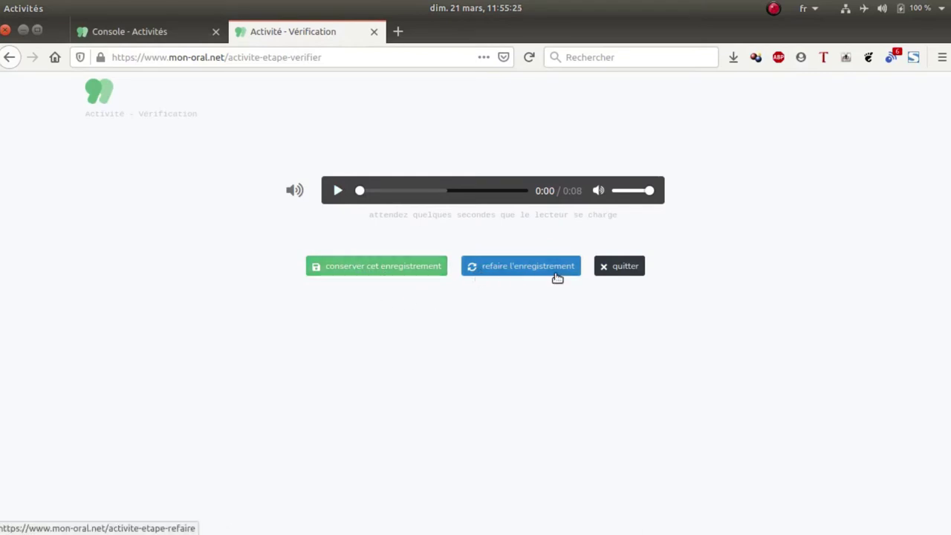
Keep the student's recording and quit the activity.
right_click(508, 182)
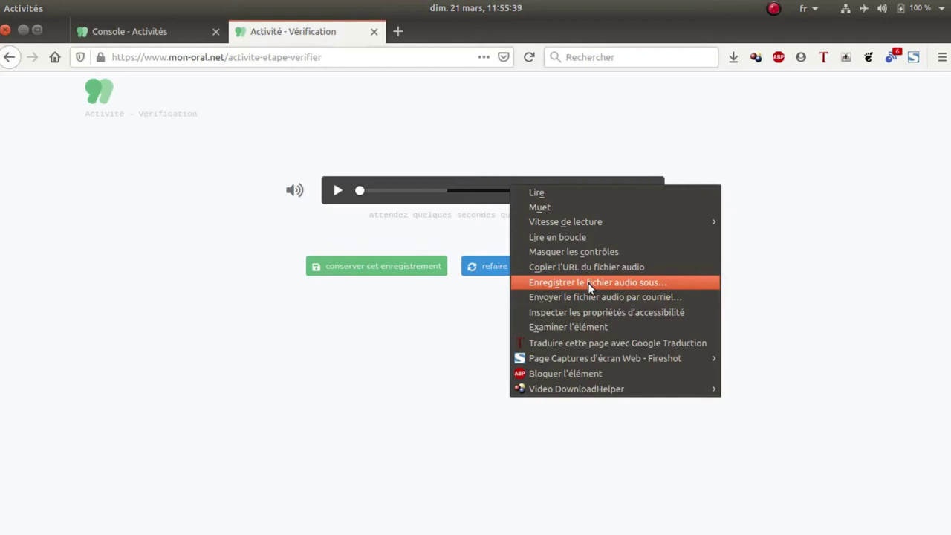
left_click(411, 306)
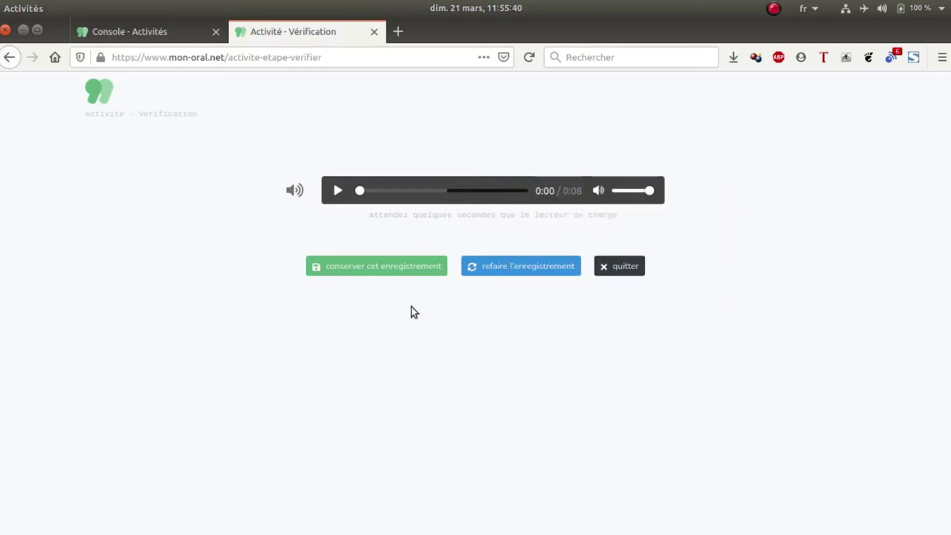
left_click(407, 269)
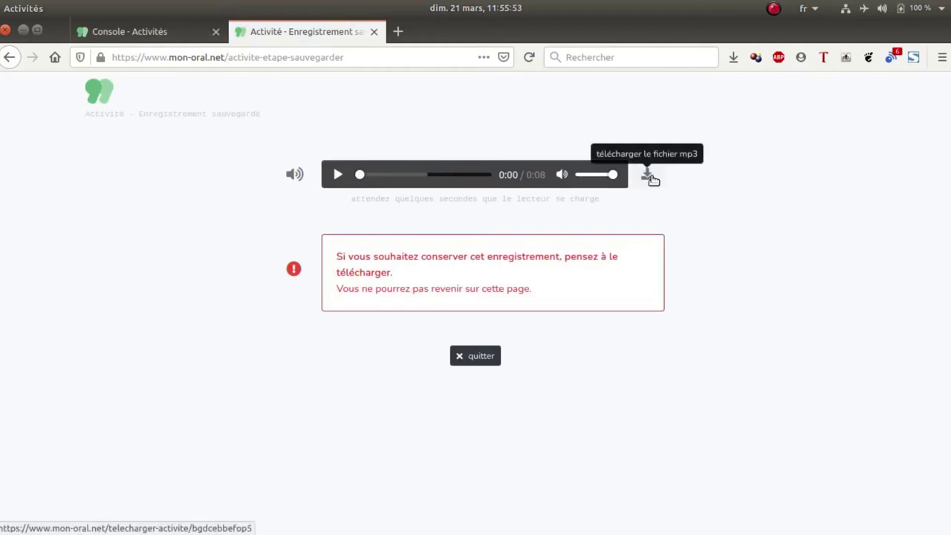
left_click(480, 359)
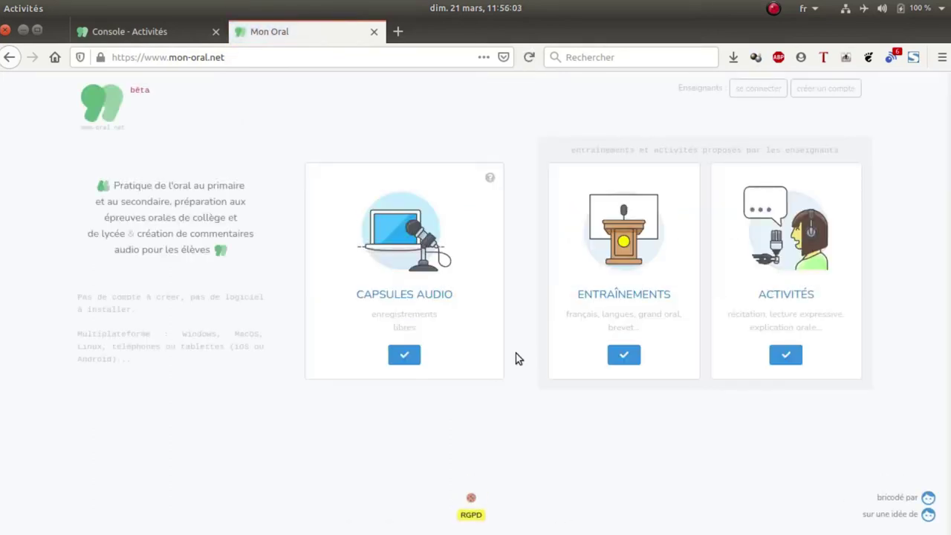
Return to the teacher console, reload it, sign in again with the account password and decline saving the login in the browser.
left_click(156, 33)
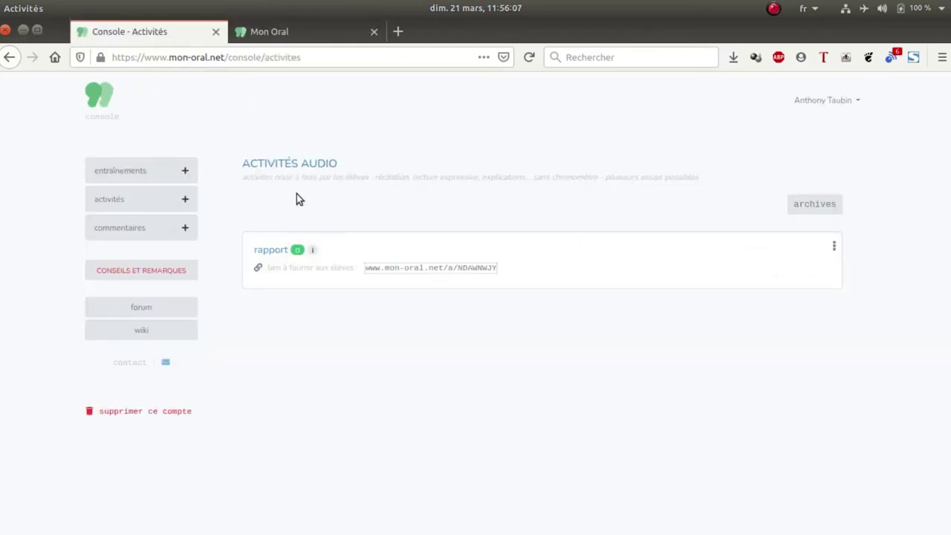
left_click(529, 58)
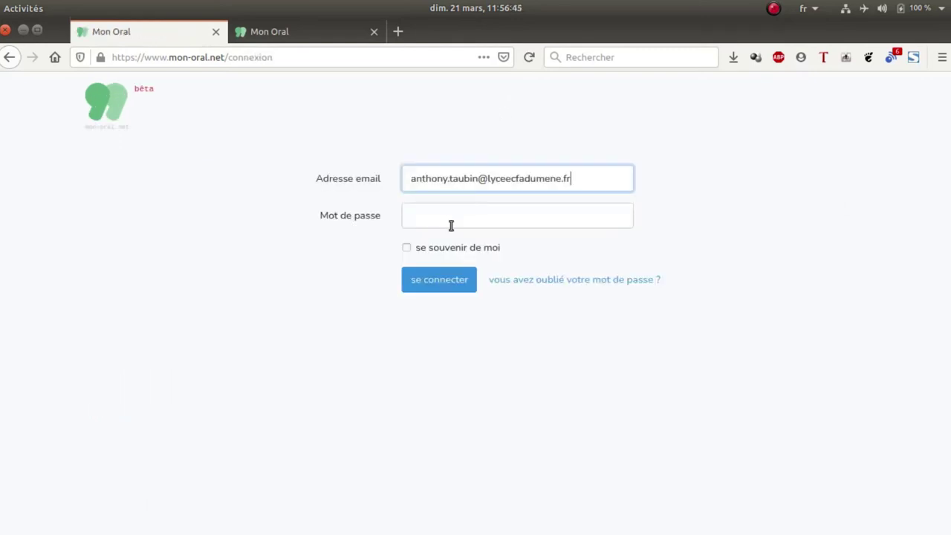
left_click(451, 225)
type("••")
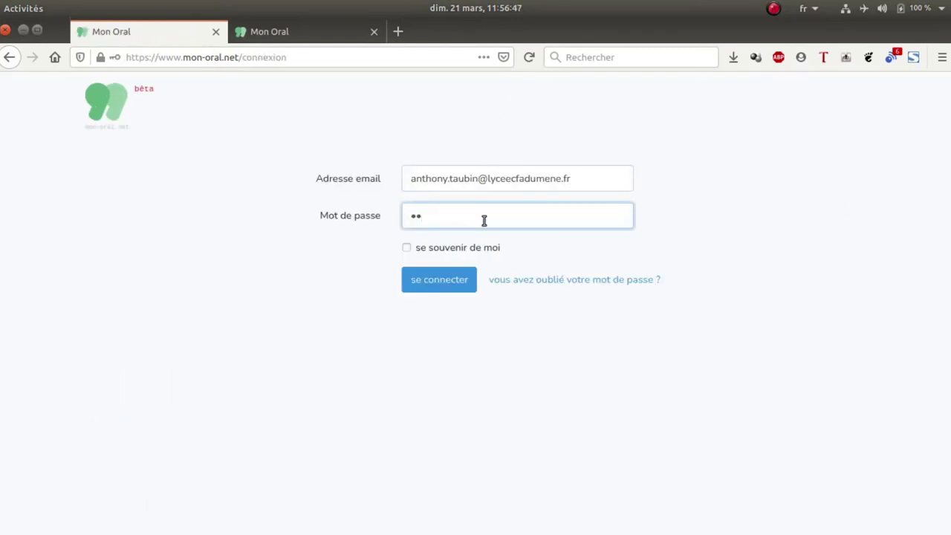
type("•••••••••")
key("Return")
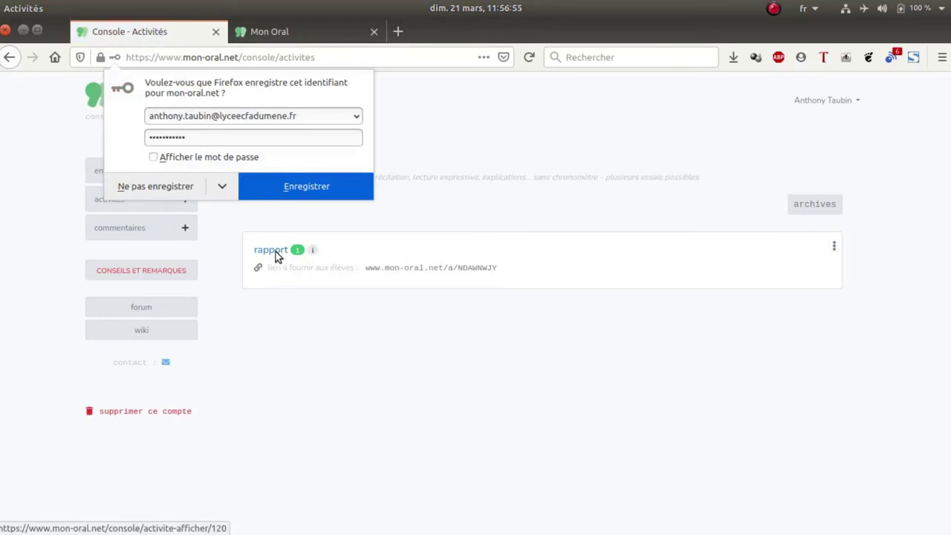
left_click(183, 186)
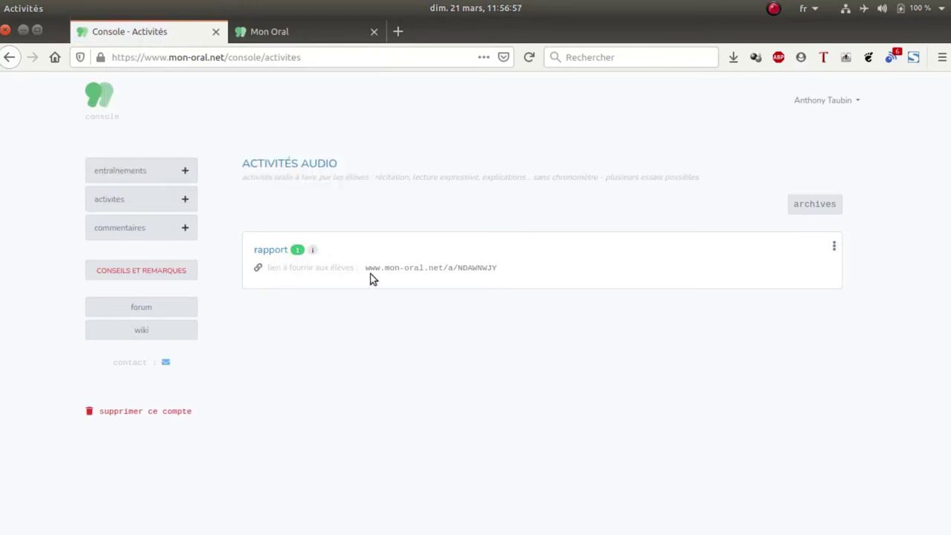
Record an audio correction of about 8 seconds on the student's recording in the rapport activity and save it.
left_click(283, 252)
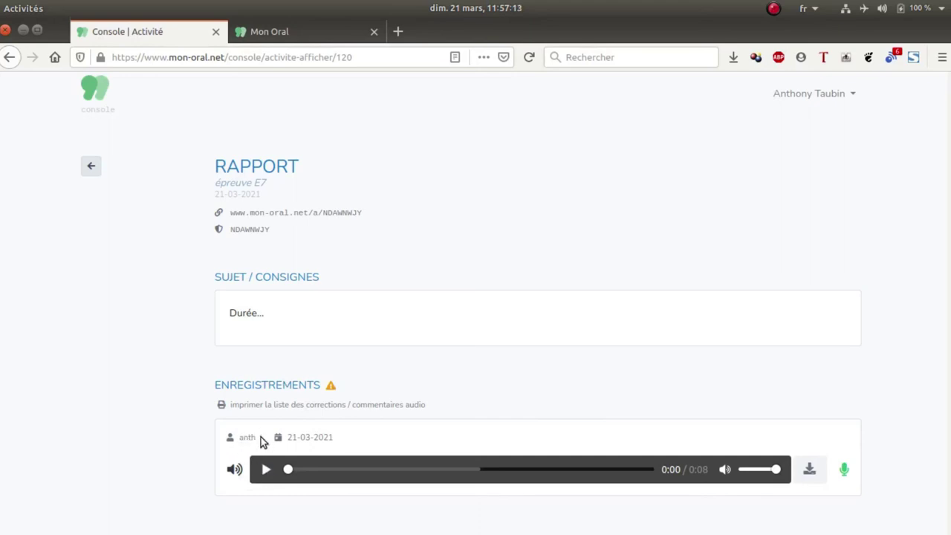
left_click(845, 471)
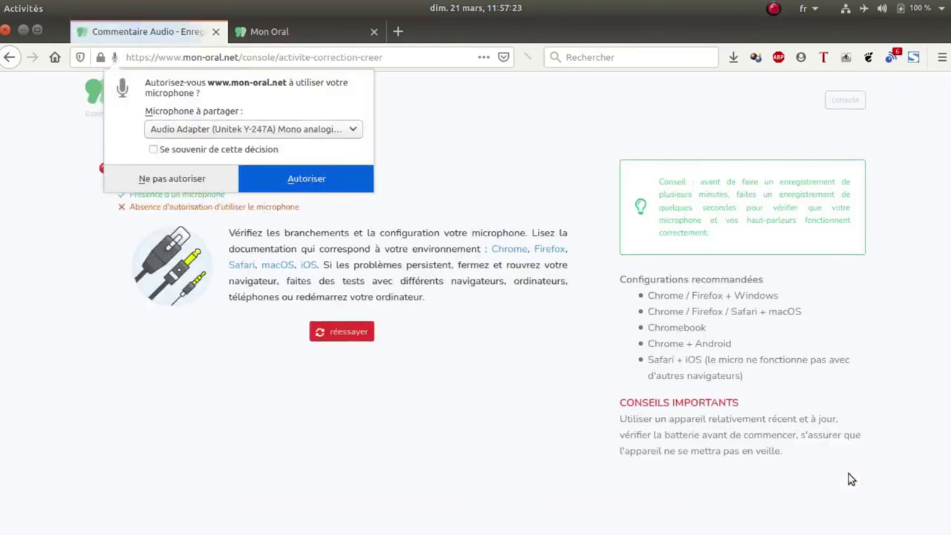
left_click(283, 181)
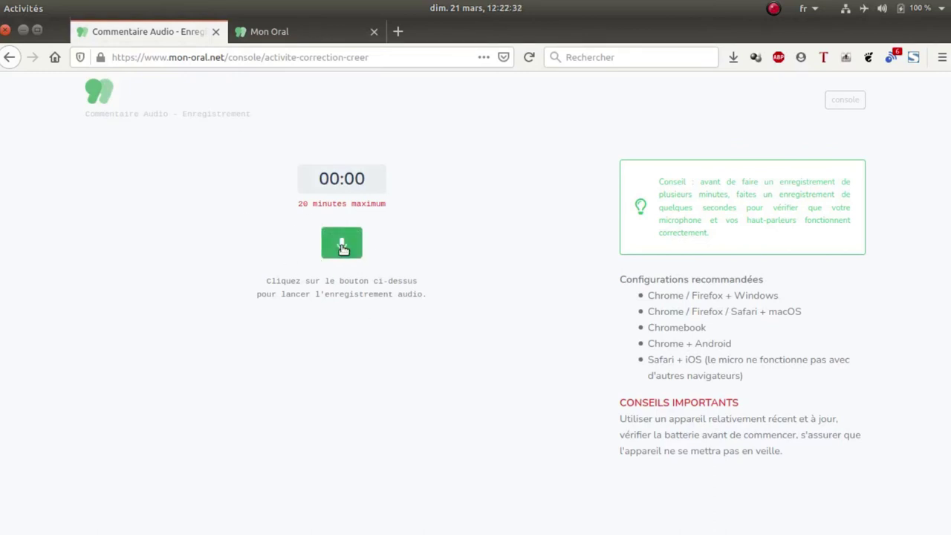
left_click(342, 244)
left_click(346, 183)
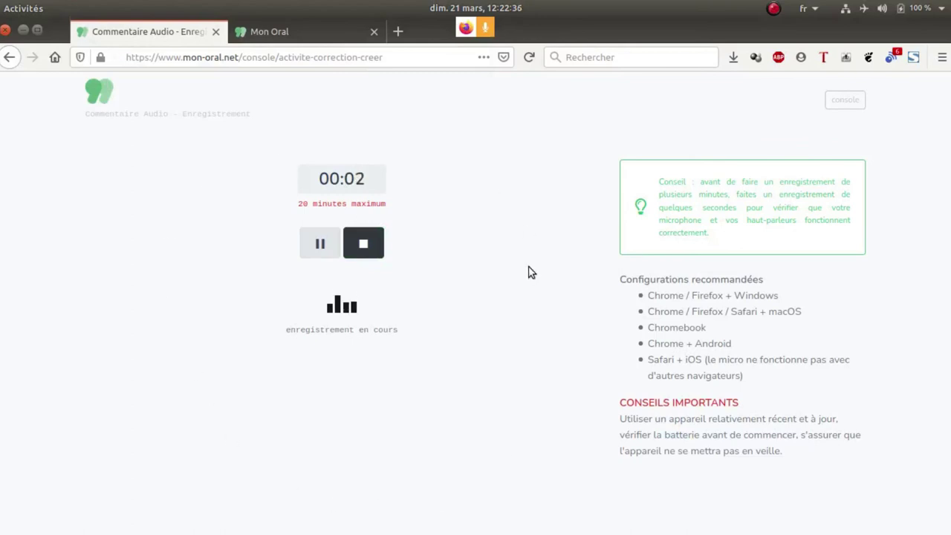
left_click(364, 245)
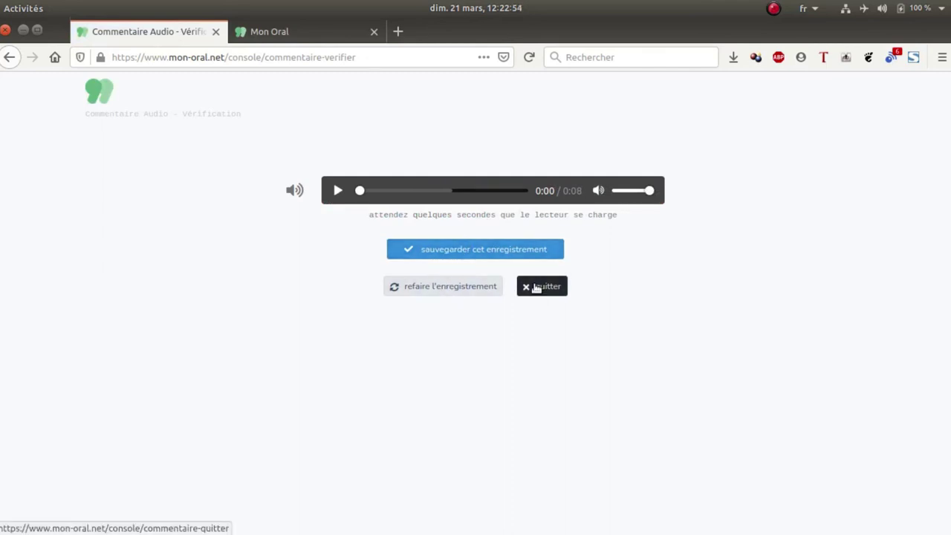
left_click(502, 256)
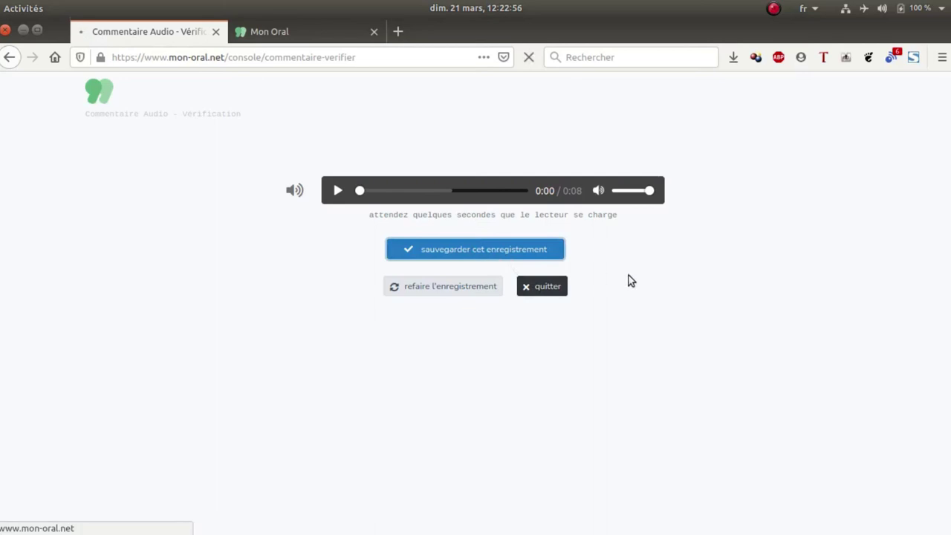
scroll(783, 263, "down", 2)
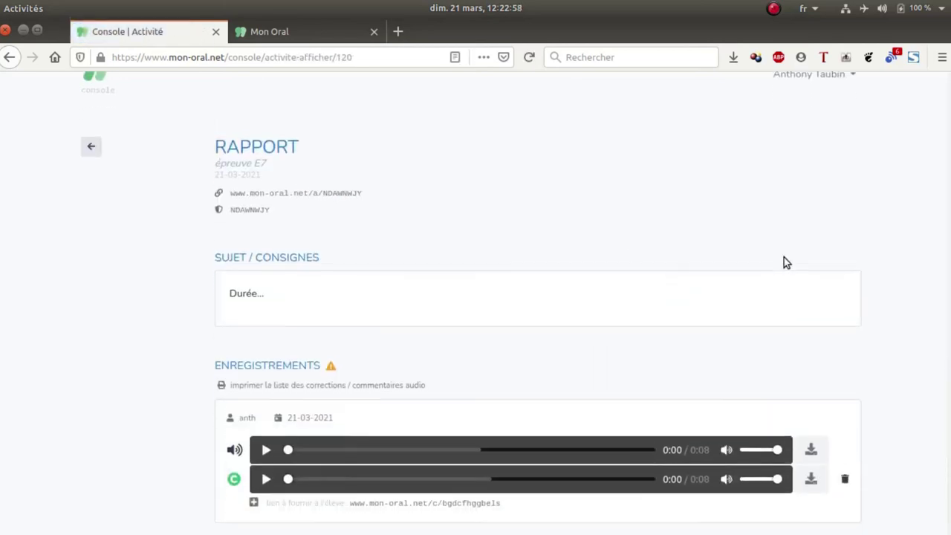